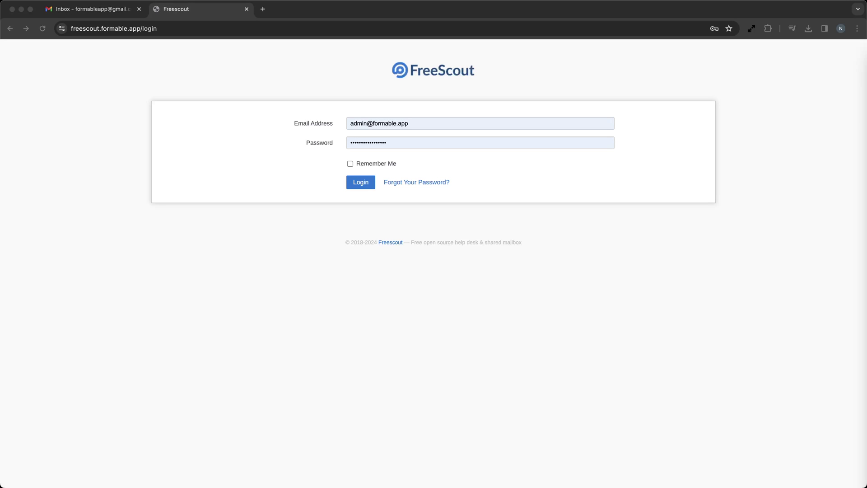
Log in as the admin and land on the dashboard showing the formable.app mailbox
left_click(568, 271)
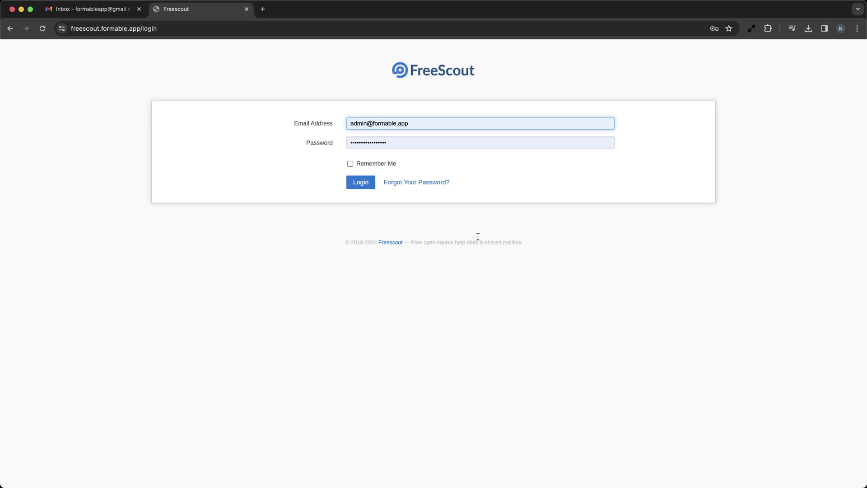
left_click(350, 184)
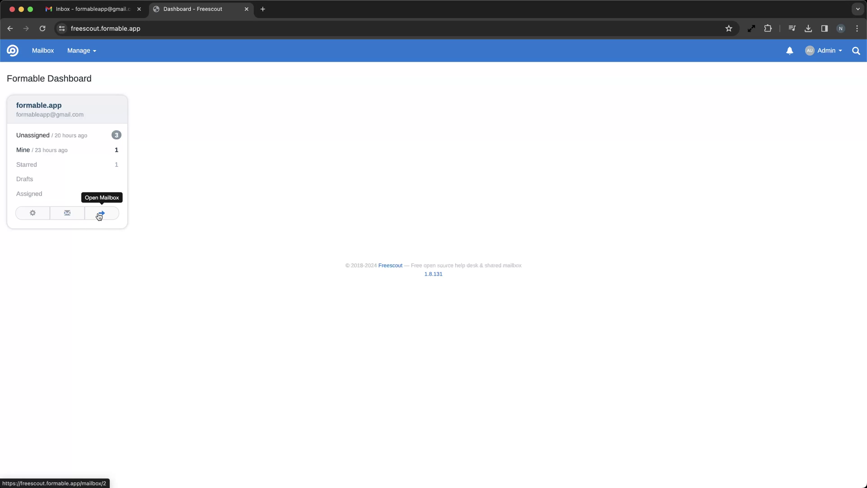
Set the SEO!!! conversation's status to Spam and return to the formable.app Unassigned list
left_click(99, 215)
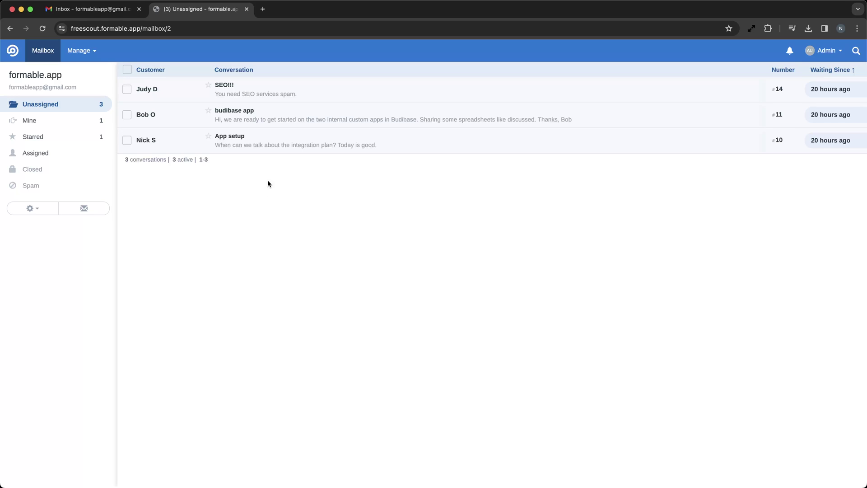
left_click(314, 93)
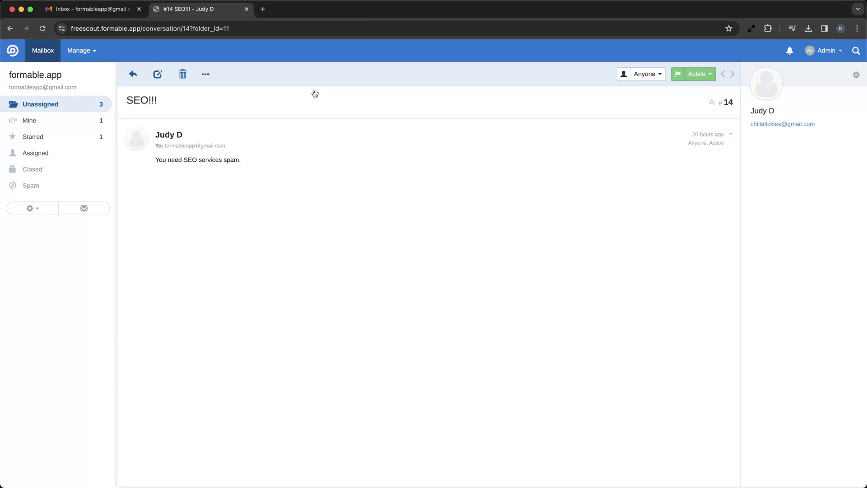
left_click(707, 75)
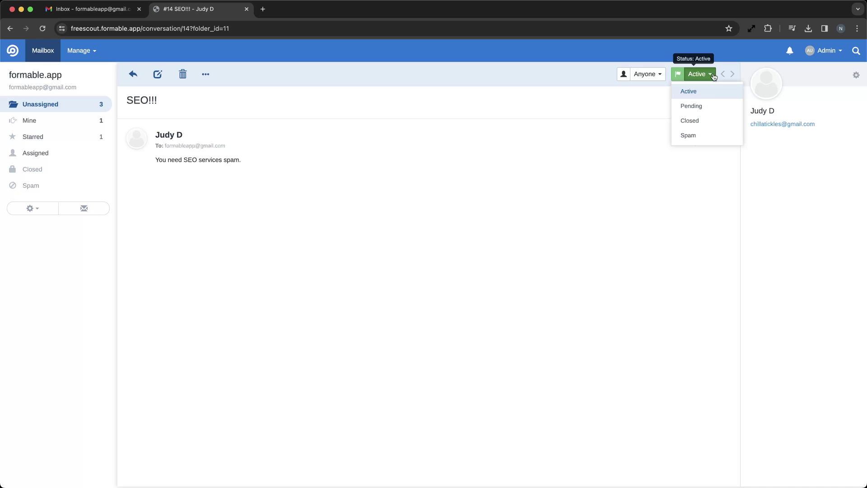
left_click(688, 136)
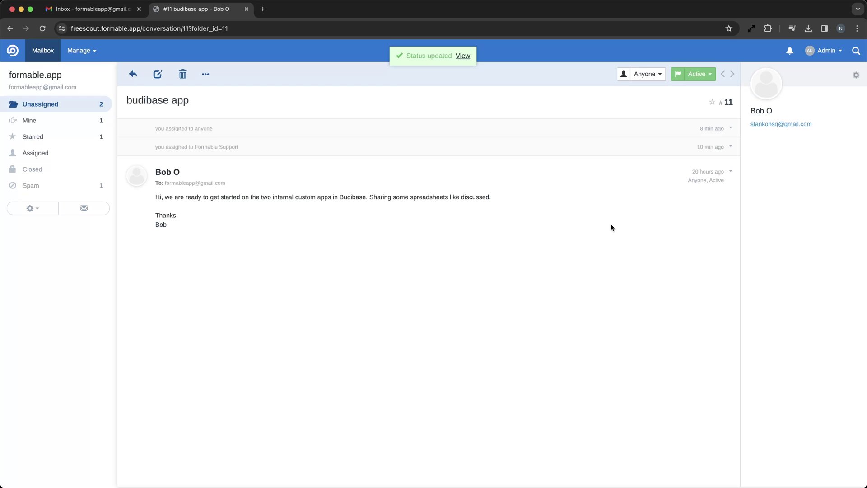
left_click(47, 54)
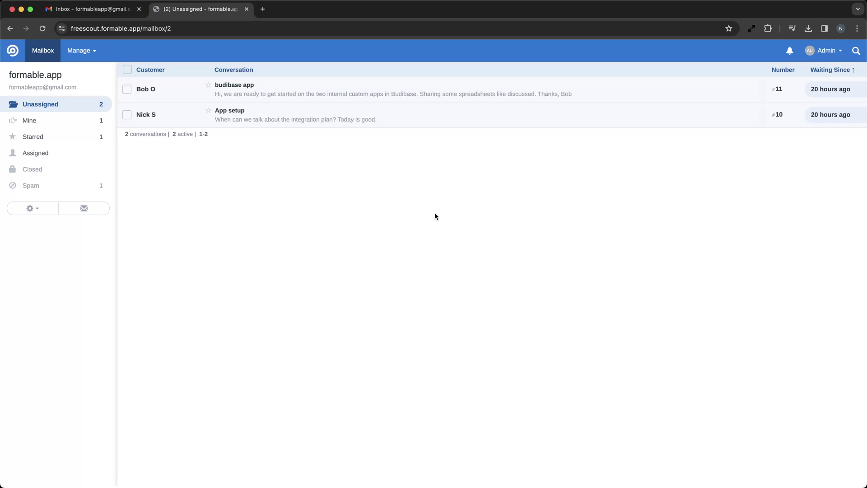
left_click(473, 89)
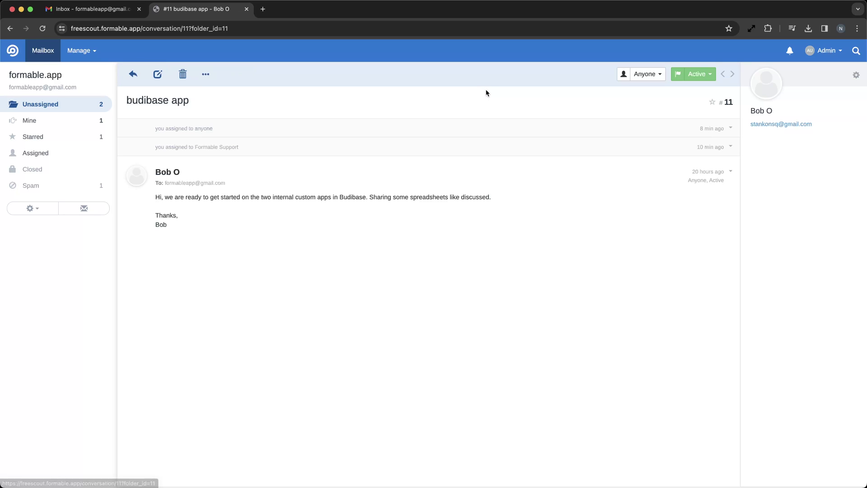
left_click(655, 74)
left_click(650, 121)
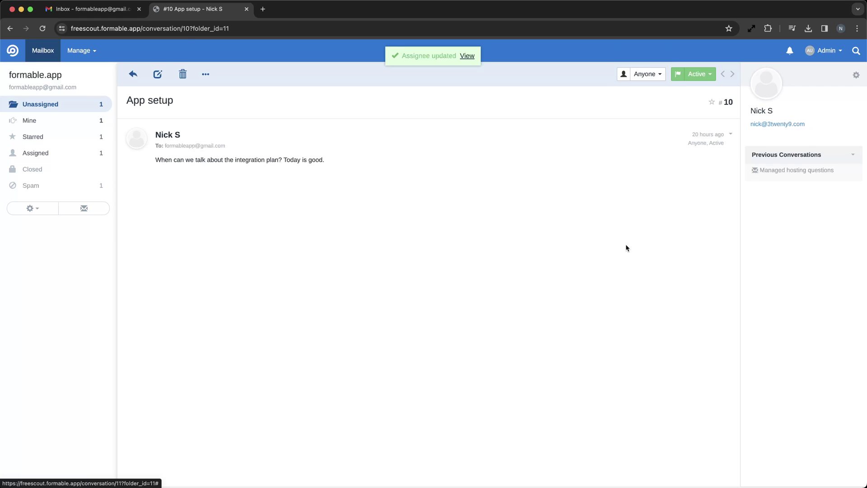
left_click(82, 105)
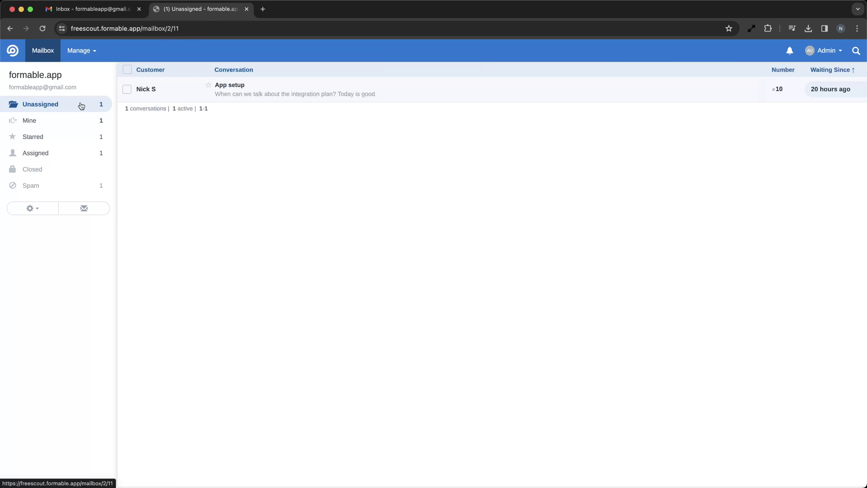
left_click(324, 99)
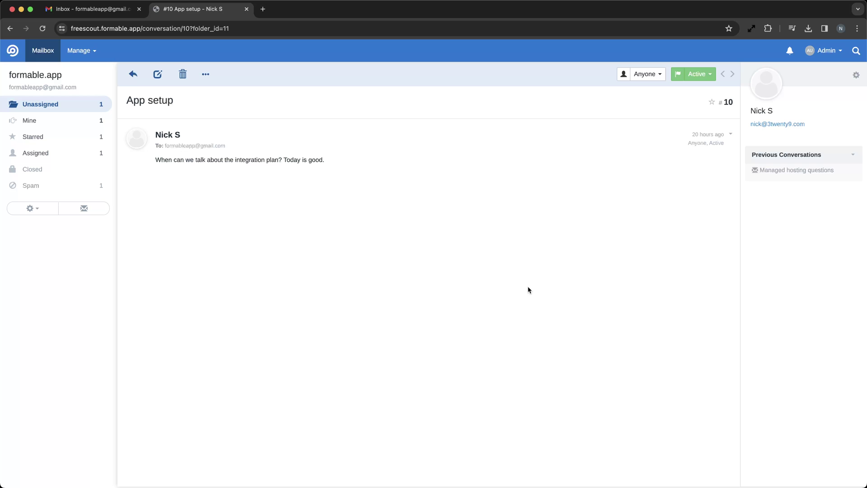
left_click(134, 74)
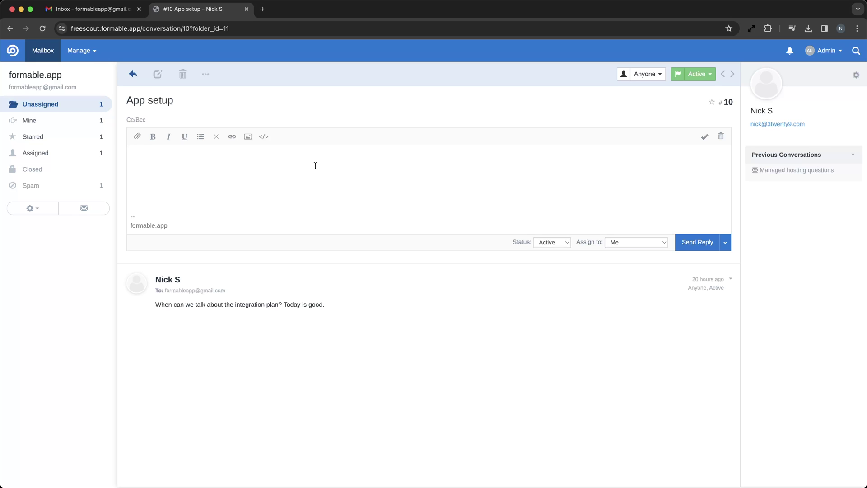
type("Yes ")
type("let's meet")
type(" on Mattem")
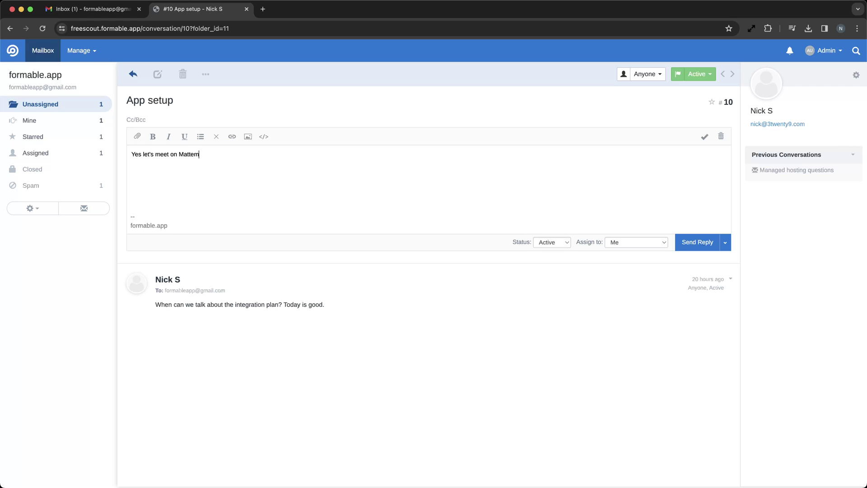
type("ost today")
key("BackSpace")
key("BackSpace")
key("BackSpace")
key("BackSpace")
key("BackSpace")
key("BackSpace")
key("BackSpace")
key("BackSpace")
key("BackSpace")
key("BackSpace")
type("rmost")
type(" today!")
left_click(695, 243)
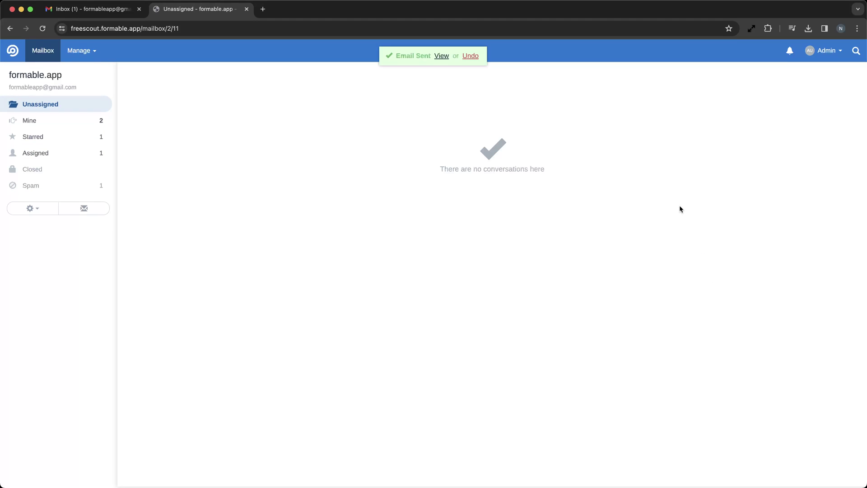
left_click(88, 124)
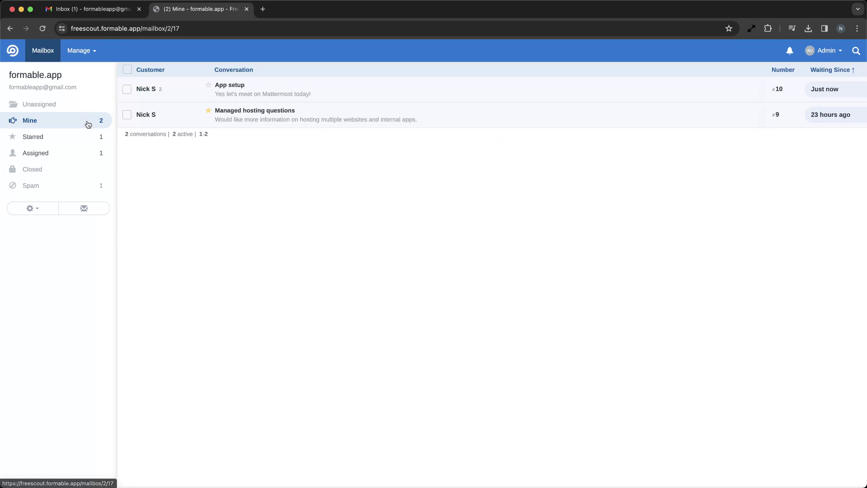
left_click(184, 123)
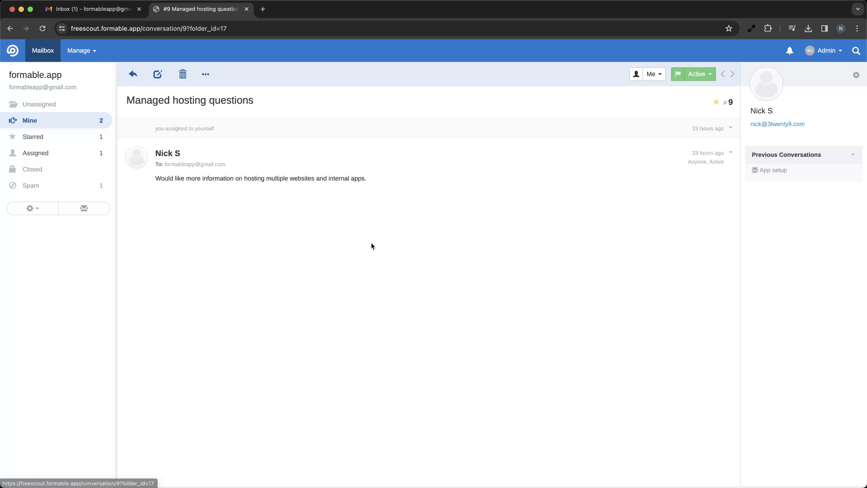
left_click(208, 76)
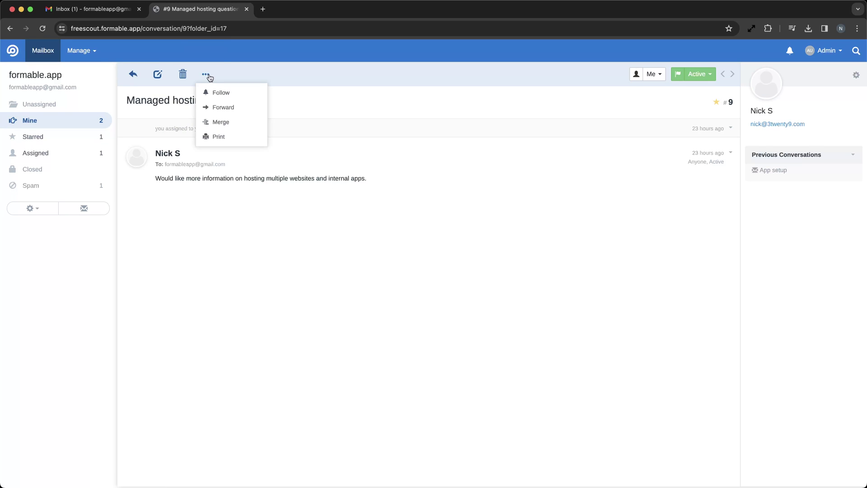
left_click(666, 110)
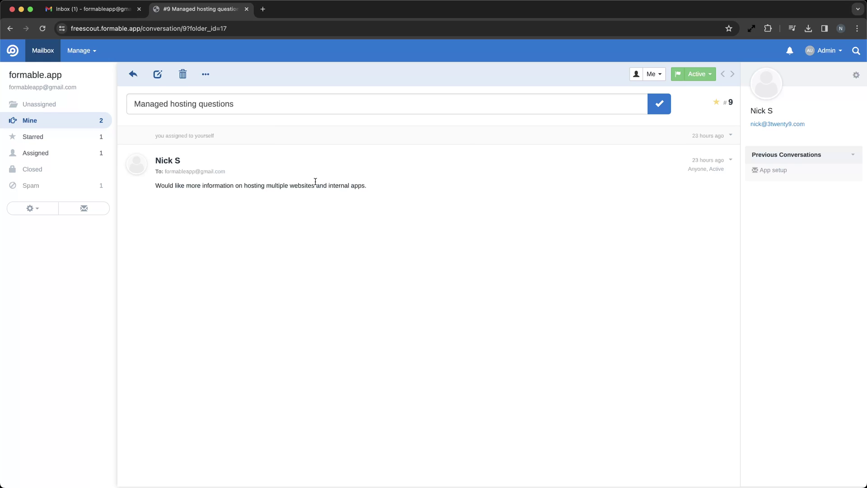
Add the internal note "My note." to the conversation
left_click(157, 74)
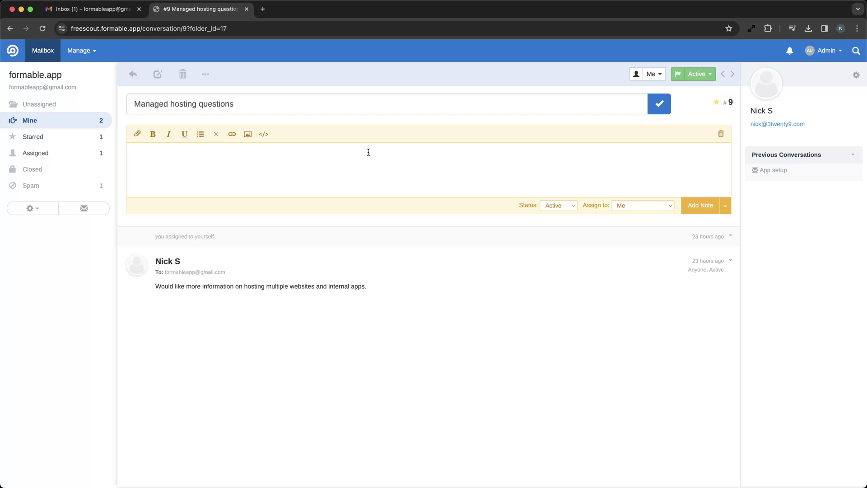
type("m")
key("BackSpace")
type("My note.")
left_click(707, 207)
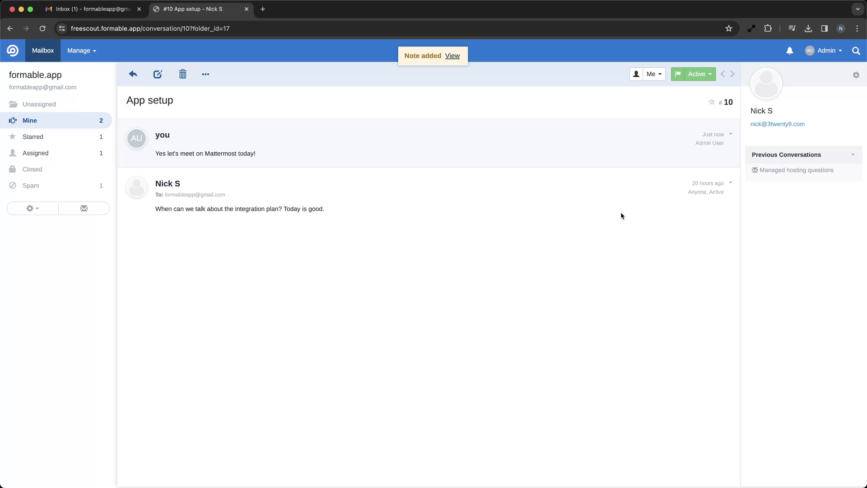
left_click(80, 51)
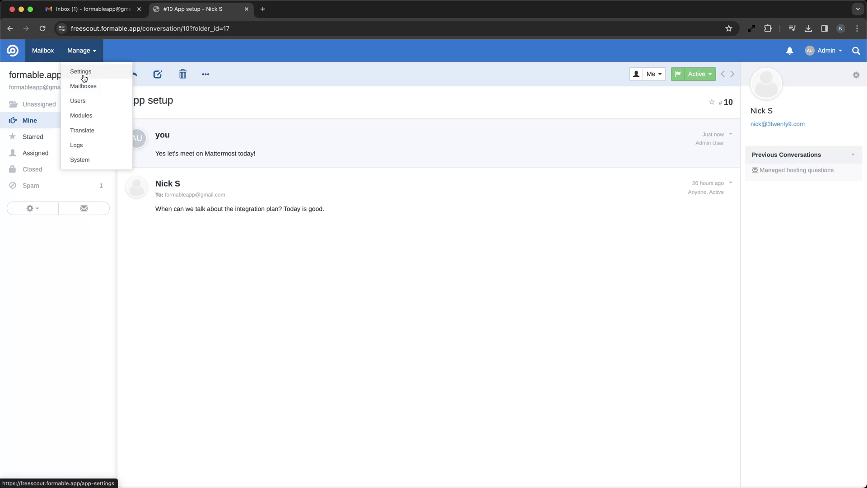
left_click(81, 116)
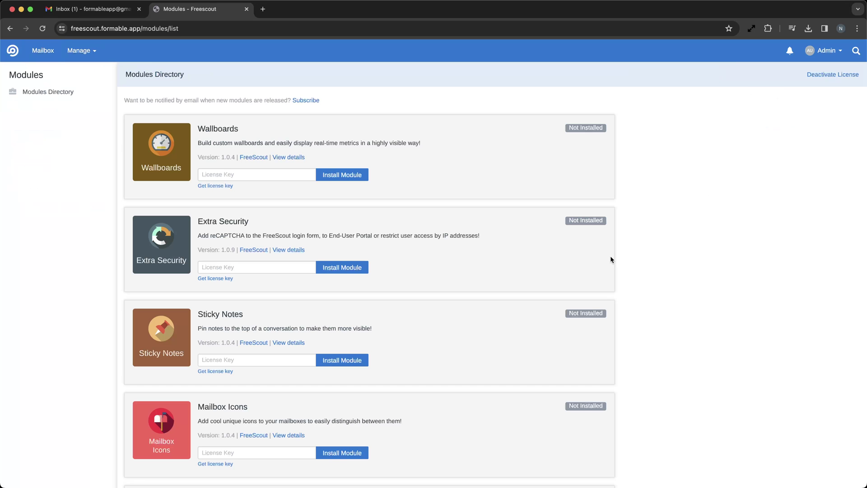
scroll(613, 256, "down", 2)
scroll(613, 257, "down", 2)
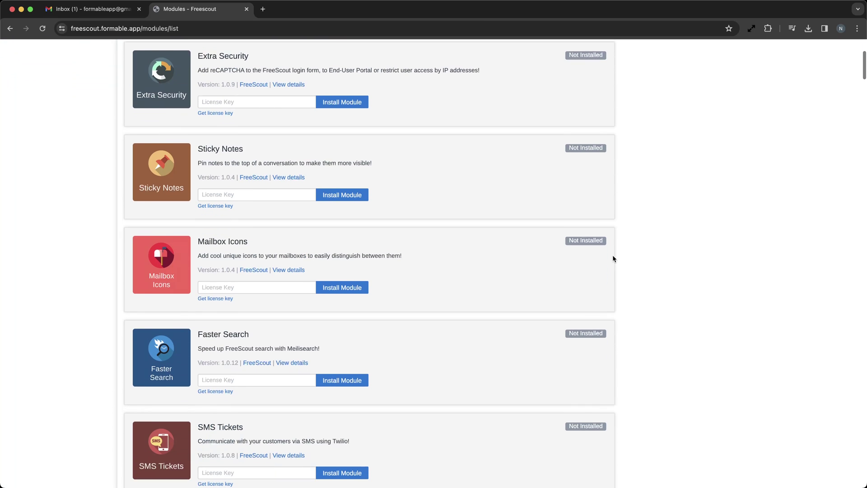
scroll(613, 256, "down", 1)
scroll(613, 257, "down", 3)
scroll(613, 257, "down", 2)
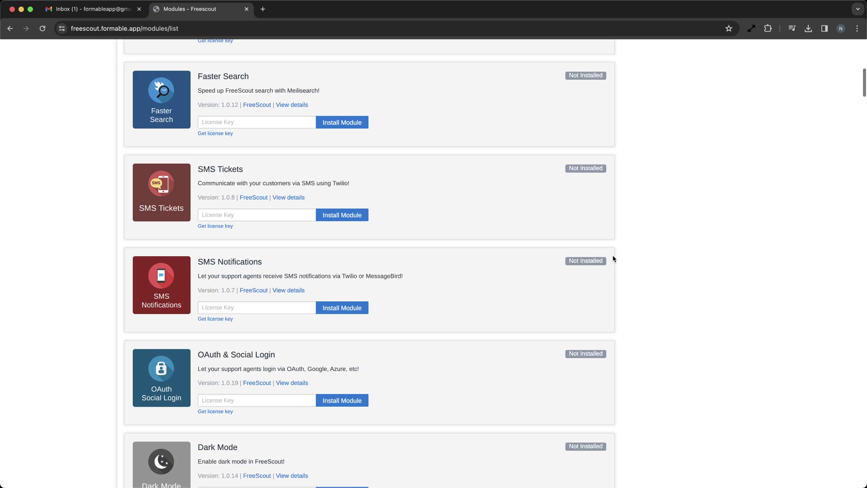
scroll(613, 257, "down", 2)
scroll(613, 257, "down", 2)
scroll(613, 258, "down", 2)
scroll(613, 258, "down", 4)
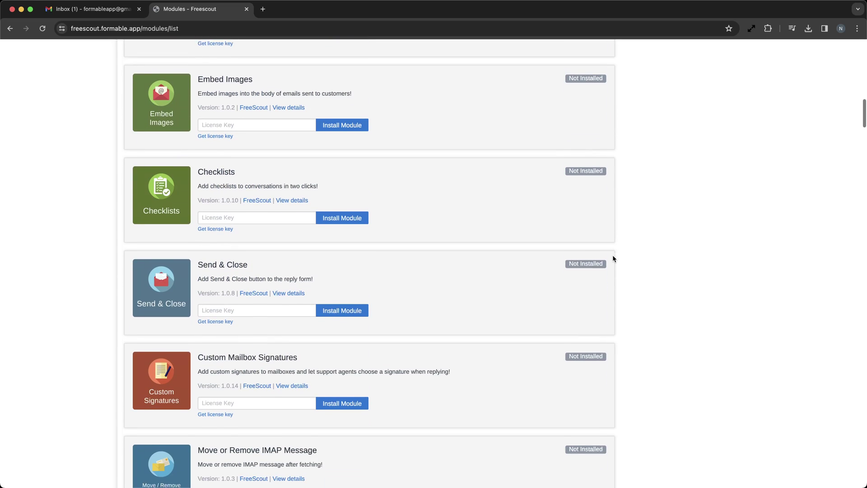
scroll(613, 257, "down", 2)
scroll(612, 257, "down", 4)
scroll(612, 258, "down", 2)
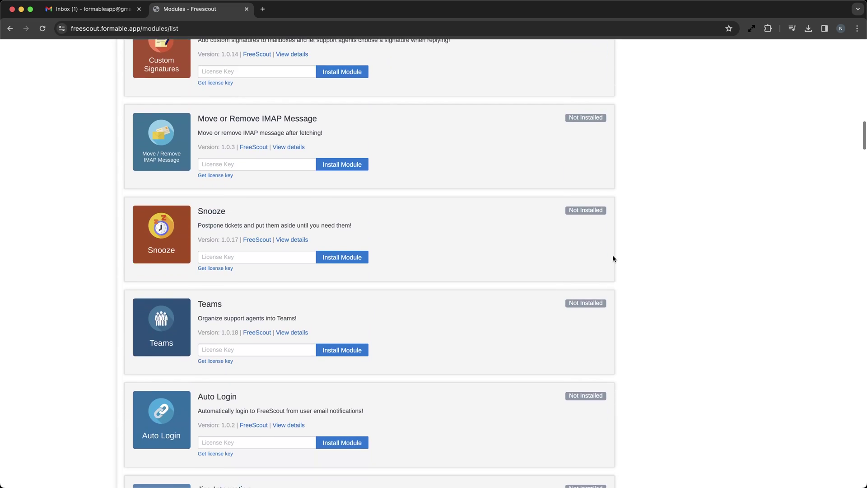
scroll(613, 257, "down", 2)
scroll(613, 258, "down", 1)
scroll(613, 258, "down", 2)
scroll(613, 258, "down", 1)
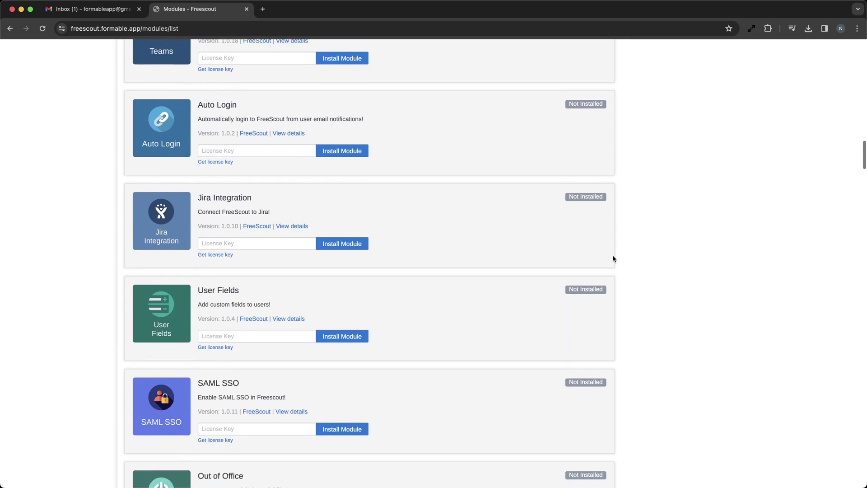
scroll(613, 258, "down", 3)
scroll(613, 259, "down", 1)
scroll(613, 258, "down", 3)
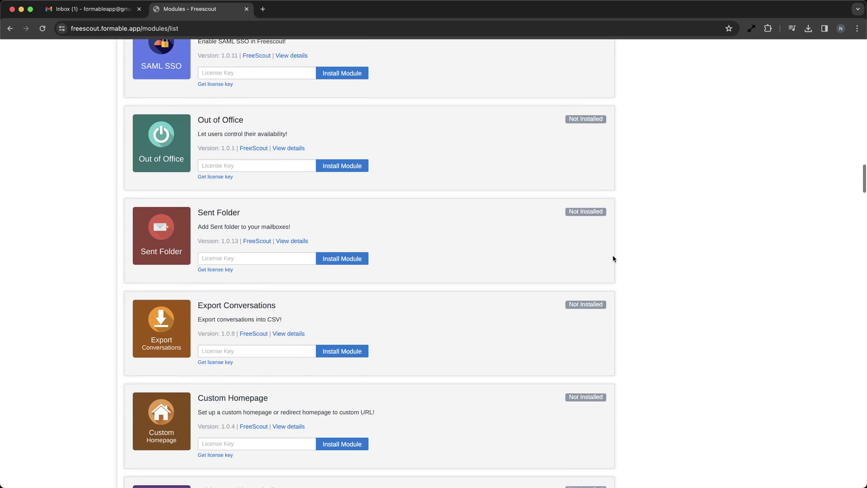
scroll(613, 258, "down", 1)
scroll(613, 258, "down", 1)
scroll(613, 258, "down", 3)
scroll(613, 259, "down", 1)
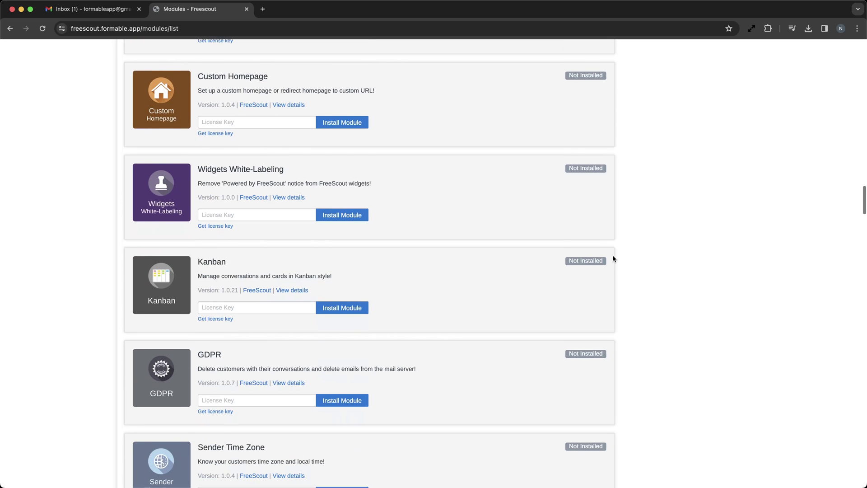
scroll(613, 259, "down", 3)
scroll(613, 258, "down", 1)
scroll(612, 259, "down", 4)
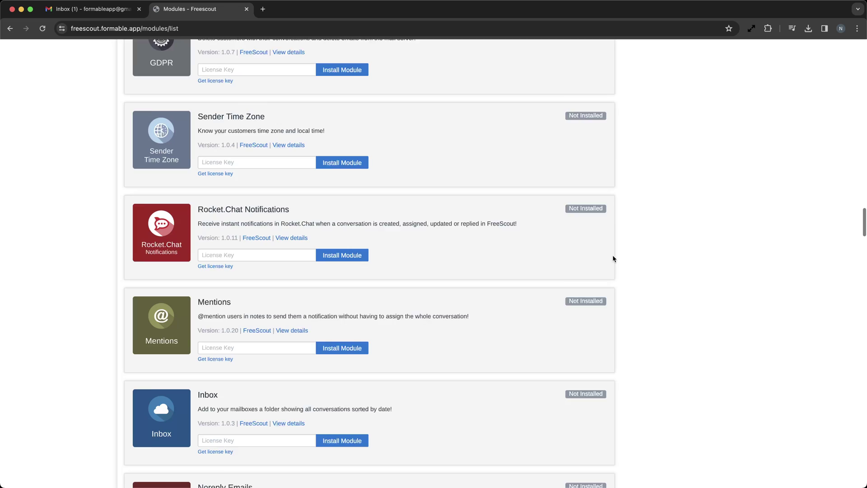
scroll(613, 258, "down", 1)
scroll(613, 258, "down", 5)
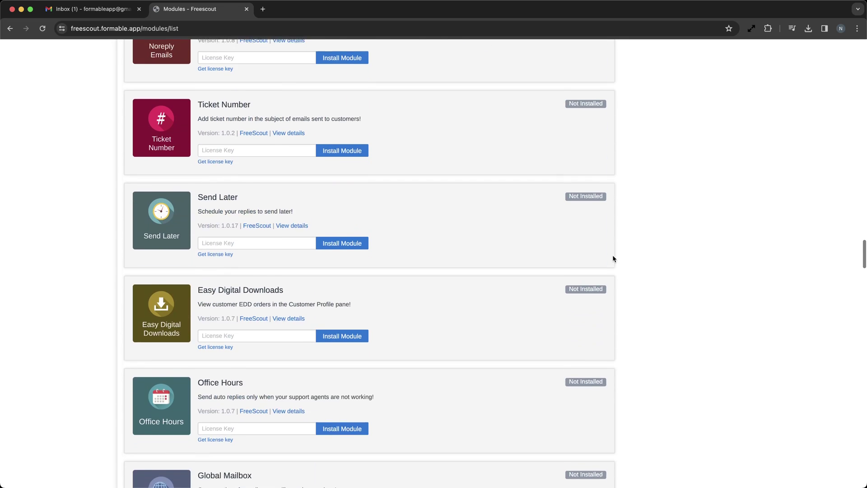
scroll(613, 258, "down", 2)
scroll(612, 258, "down", 4)
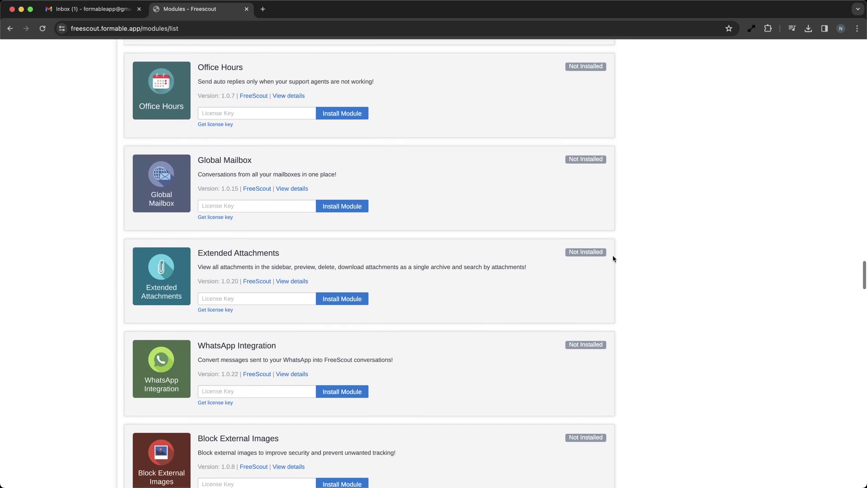
scroll(613, 258, "down", 2)
scroll(613, 258, "down", 1)
scroll(613, 258, "down", 1)
scroll(613, 258, "down", 3)
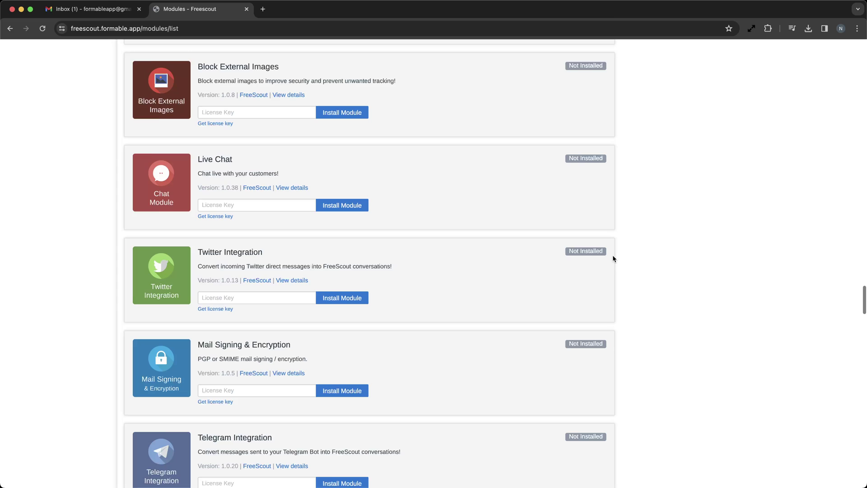
scroll(613, 258, "down", 1)
scroll(613, 259, "down", 3)
scroll(613, 258, "down", 3)
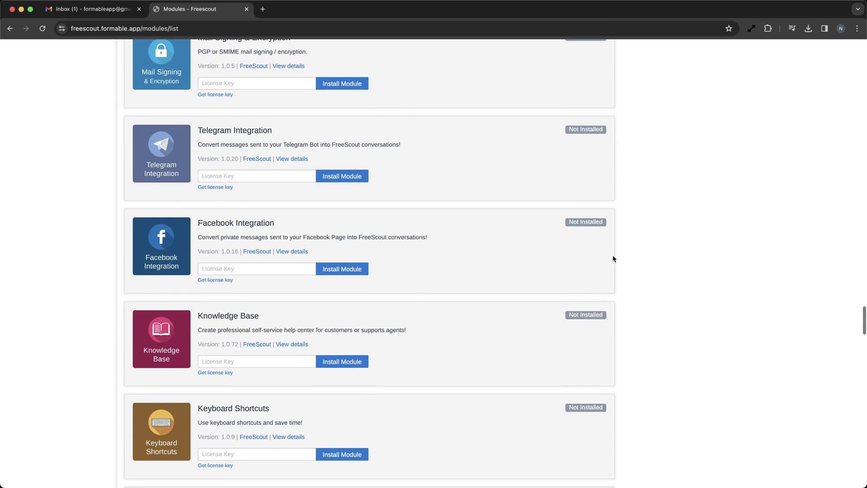
scroll(613, 258, "down", 2)
scroll(613, 259, "down", 2)
scroll(613, 258, "down", 3)
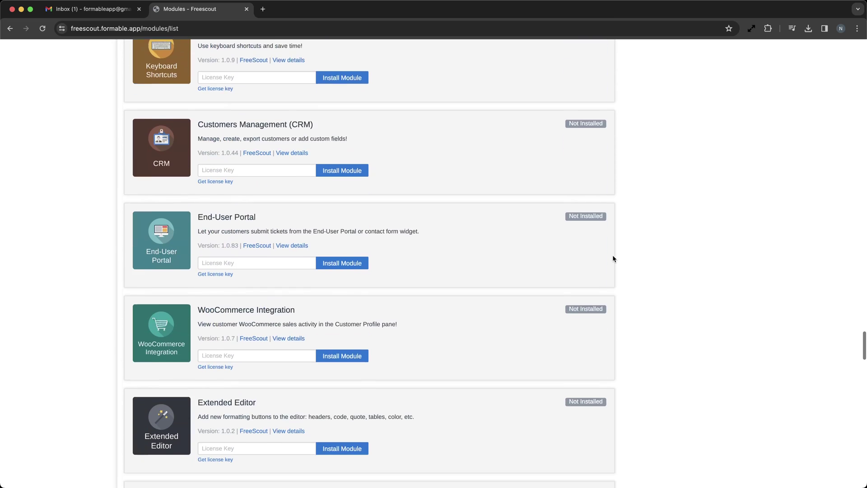
scroll(612, 258, "down", 2)
scroll(613, 259, "down", 3)
scroll(613, 258, "down", 1)
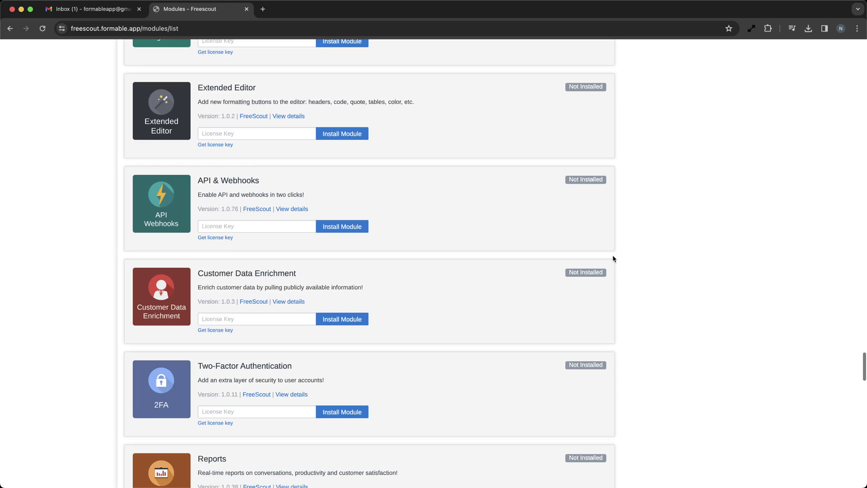
scroll(612, 258, "down", 1)
scroll(613, 258, "down", 3)
scroll(613, 259, "down", 1)
scroll(613, 258, "down", 2)
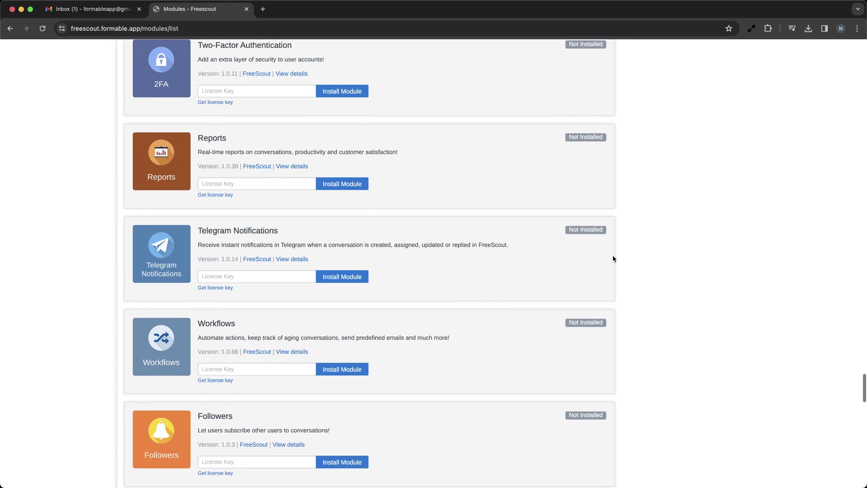
scroll(613, 259, "down", 3)
scroll(613, 258, "down", 1)
scroll(613, 259, "down", 3)
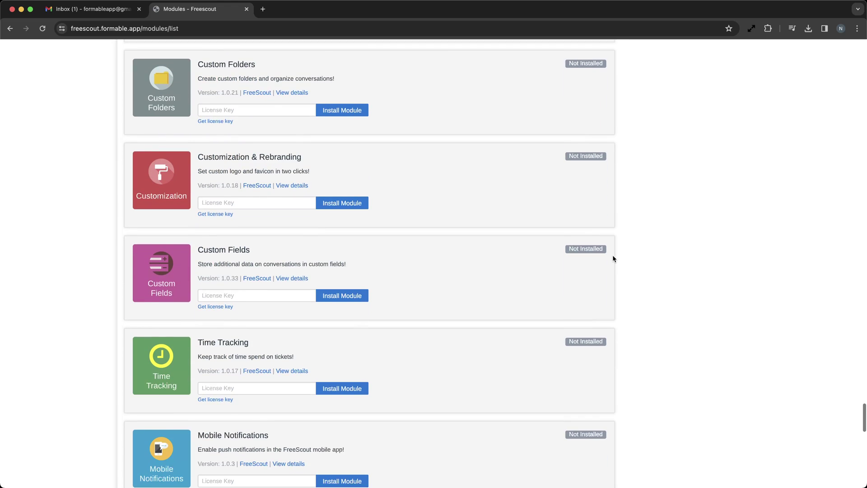
scroll(613, 259, "down", 1)
scroll(613, 258, "down", 3)
scroll(613, 258, "down", 2)
scroll(613, 258, "down", 1)
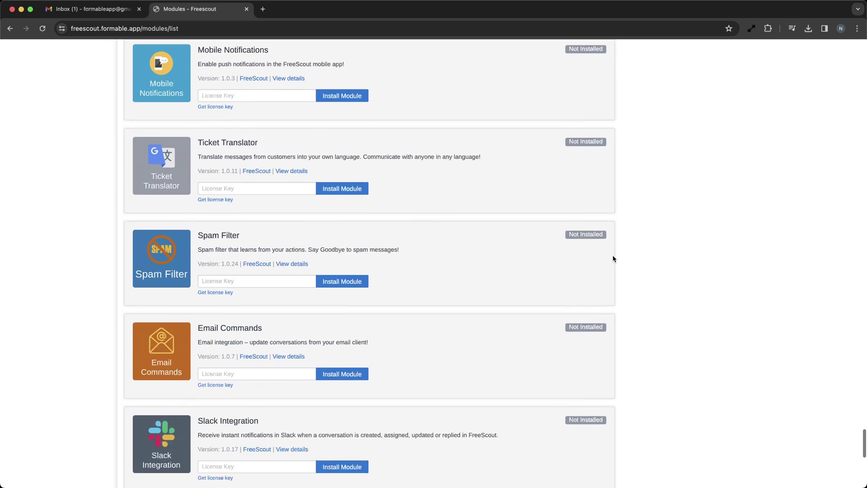
scroll(613, 259, "down", 4)
scroll(613, 258, "down", 1)
scroll(613, 259, "down", 2)
scroll(613, 259, "down", 3)
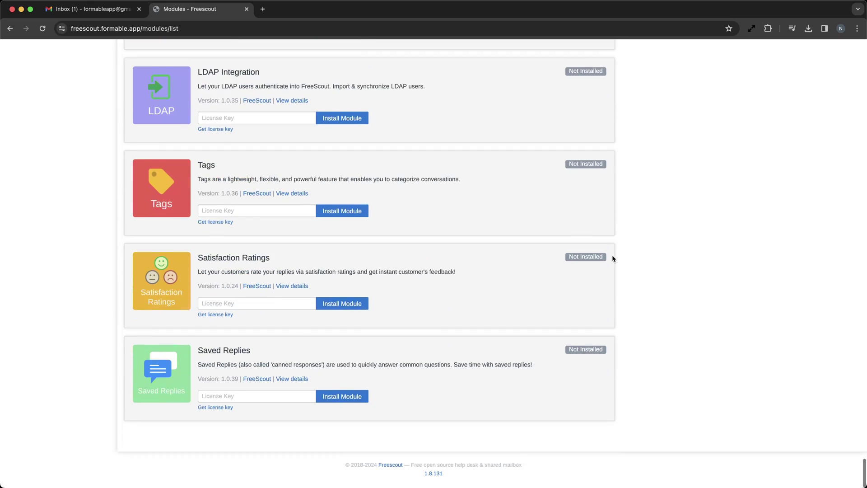
scroll(651, 220, "up", 5)
scroll(651, 220, "up", 5)
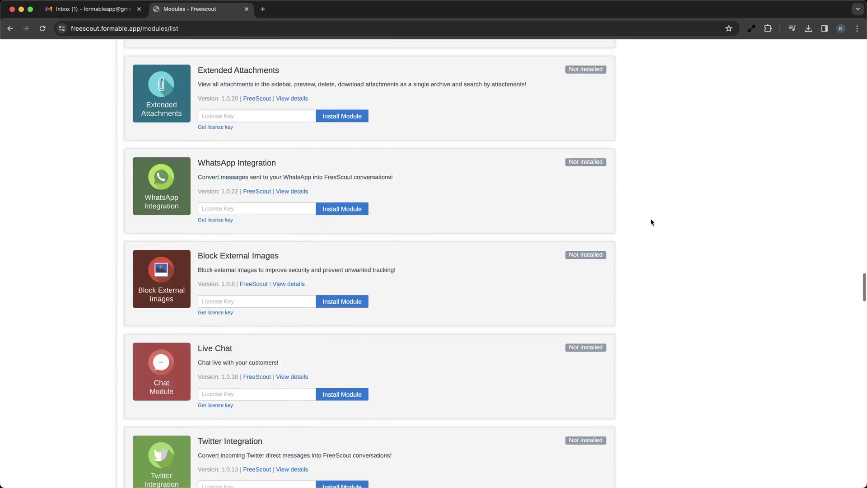
scroll(651, 220, "up", 5)
scroll(651, 220, "up", 5)
scroll(650, 222, "up", 10)
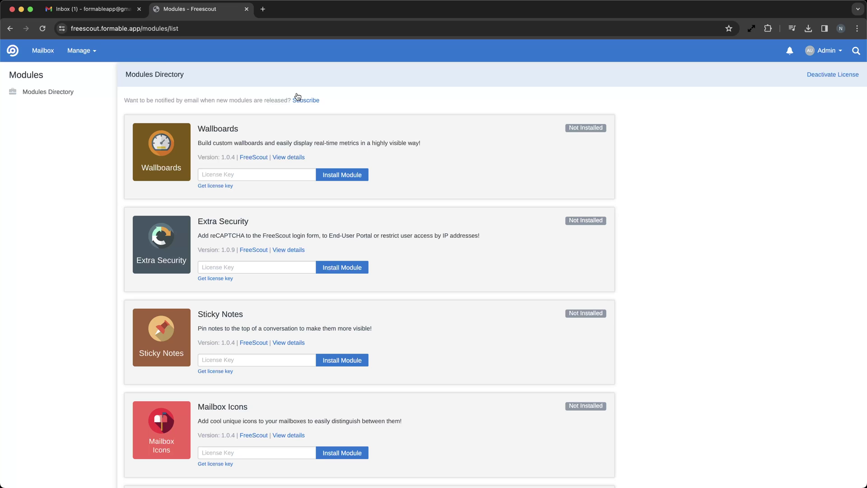
View the Users list (Admin User, Formable Support), then open the General settings page
left_click(70, 53)
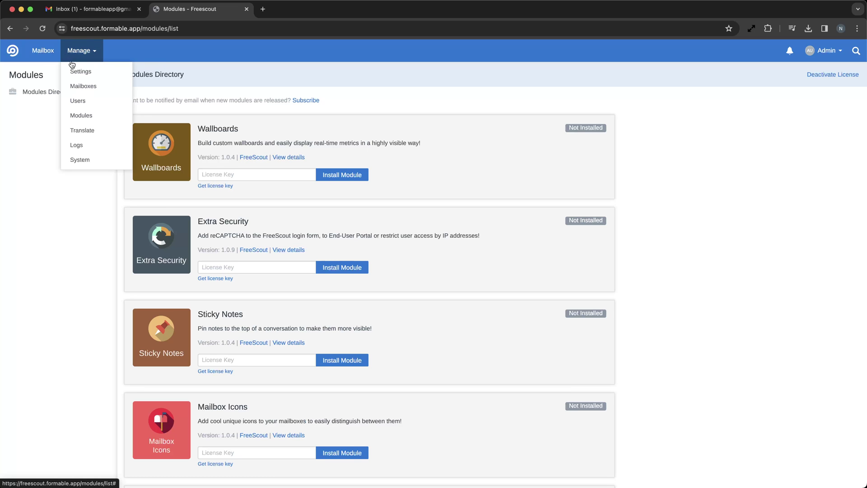
left_click(80, 105)
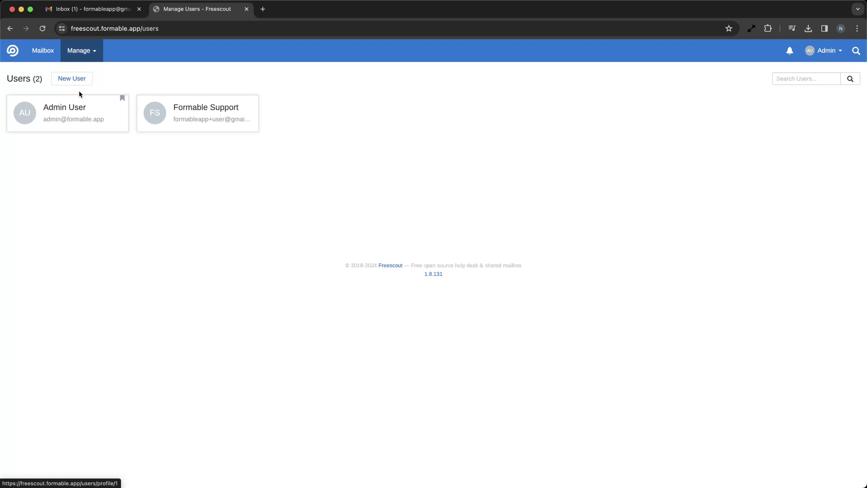
left_click(80, 59)
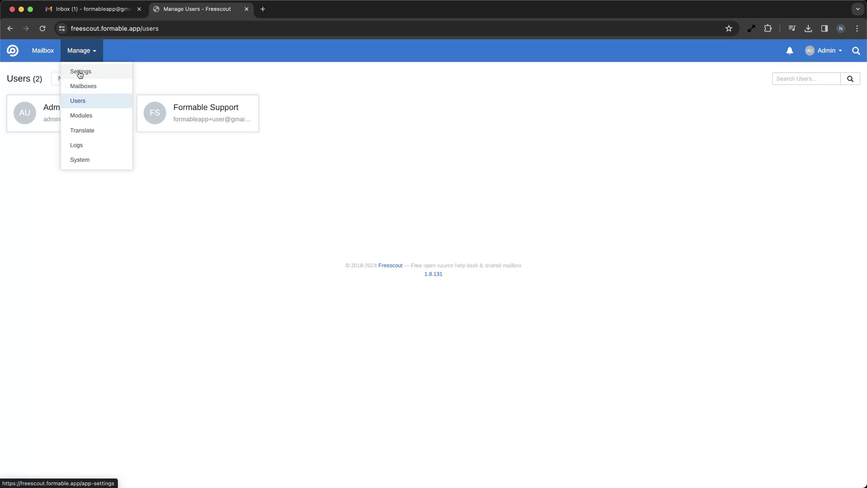
left_click(80, 72)
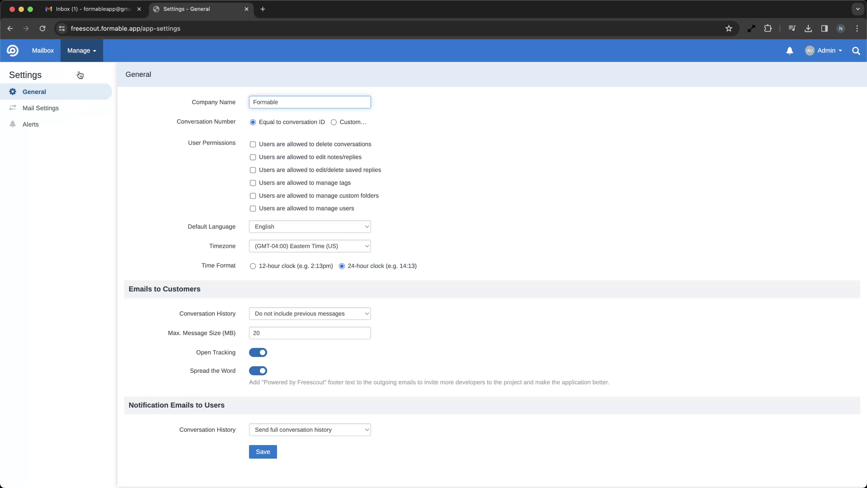